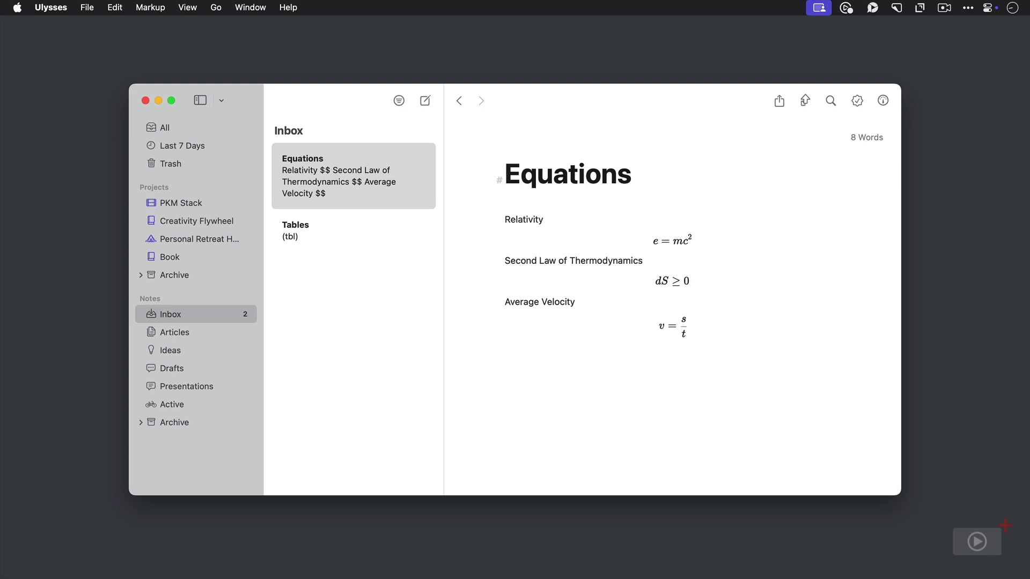
Step: Search 'Block Priming' with Open Quickly and open that sheet from the Articles group
{"action": "key", "text": "super+o"}
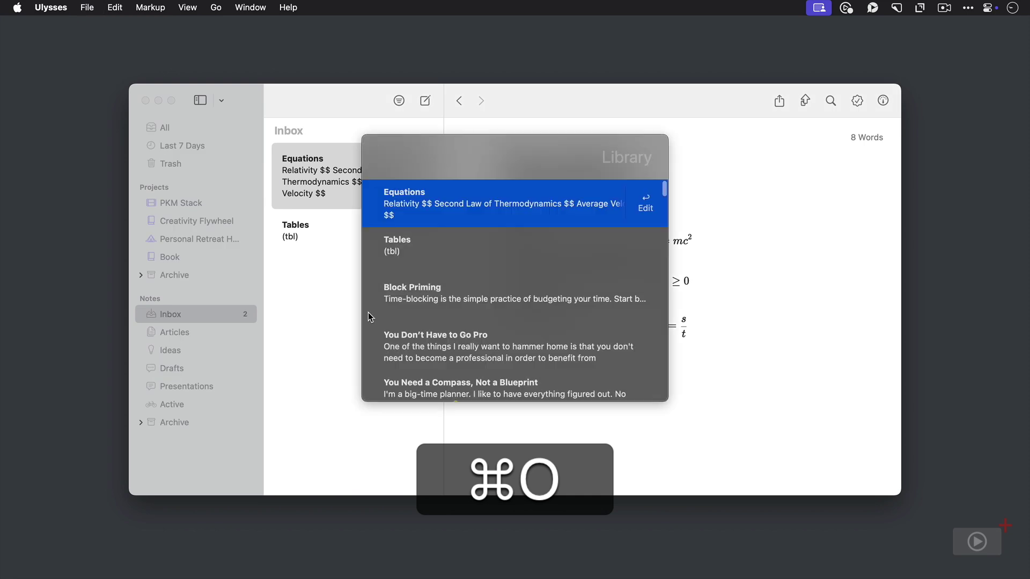
{"action": "type", "text": "Bloc"}
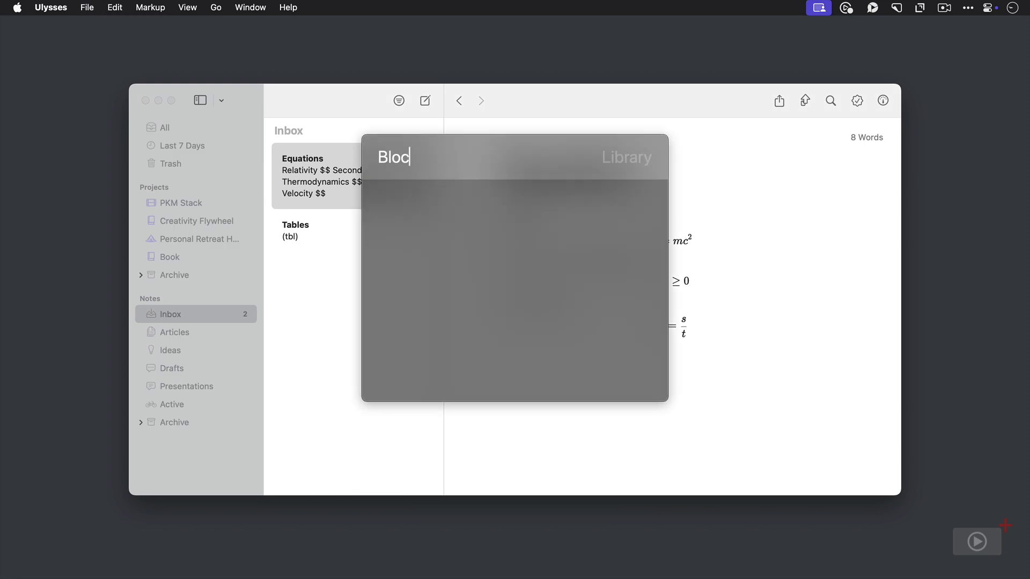
{"action": "type", "text": "k Priming"}
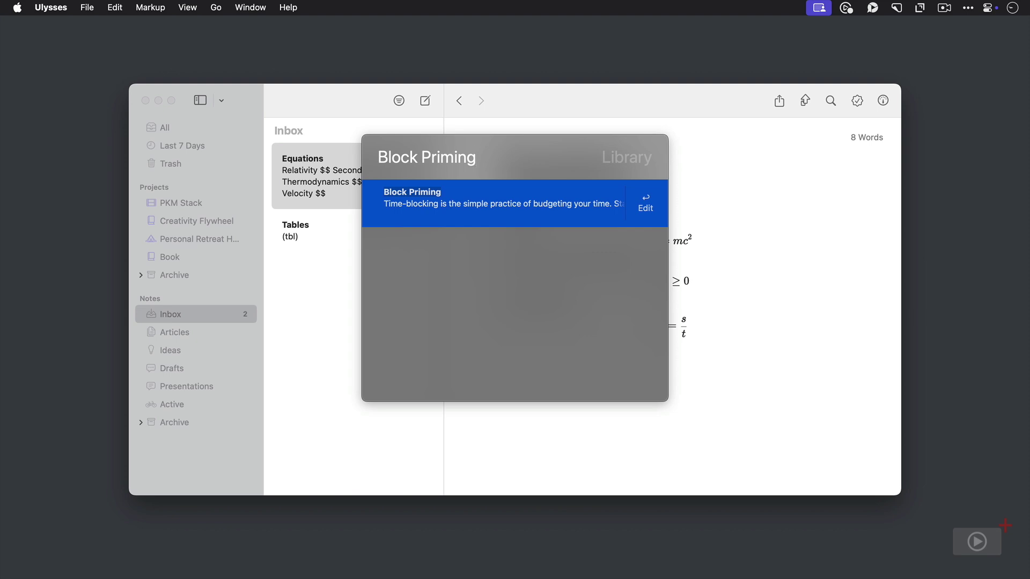
{"action": "key", "text": "Return"}
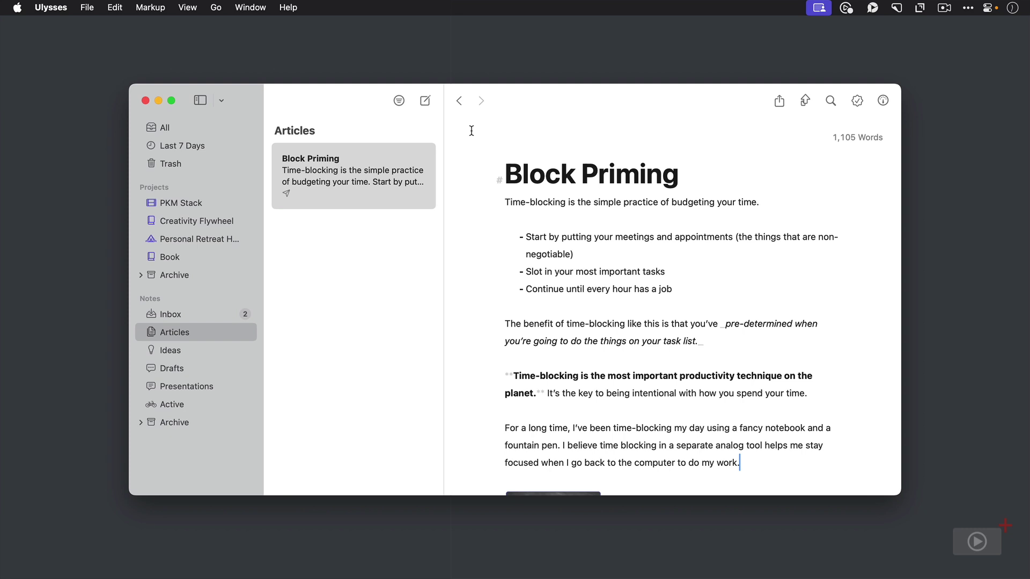
{"action": "left_click", "coordinate": [460, 103]}
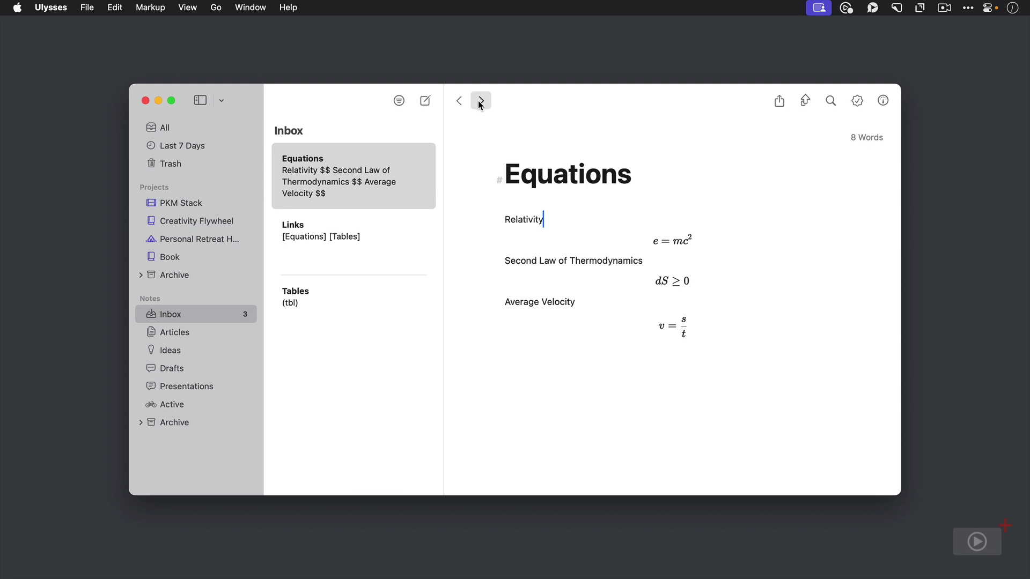
{"action": "left_click", "coordinate": [480, 102]}
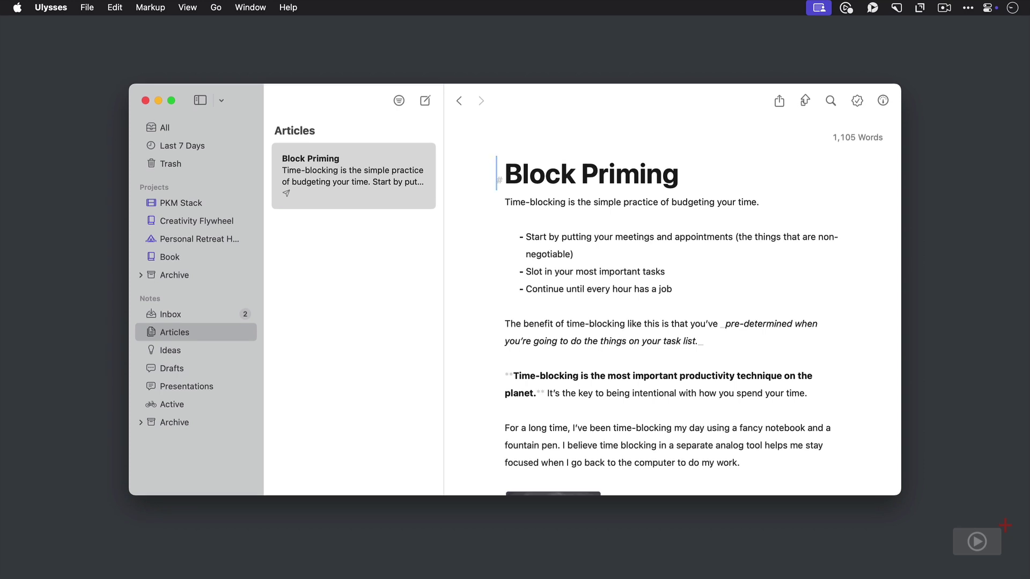
{"action": "key", "text": "super+8"}
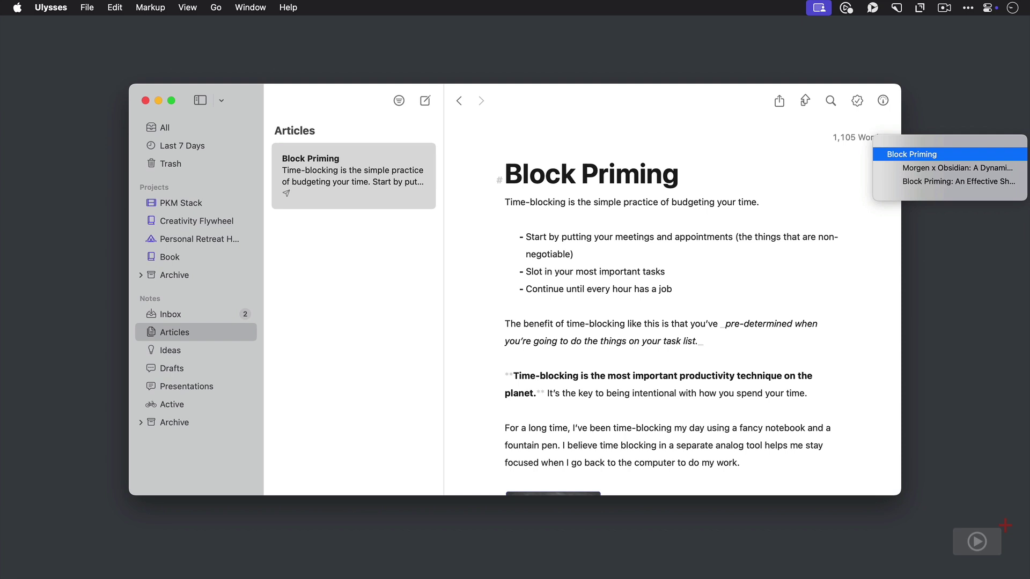
{"action": "key", "text": "Return"}
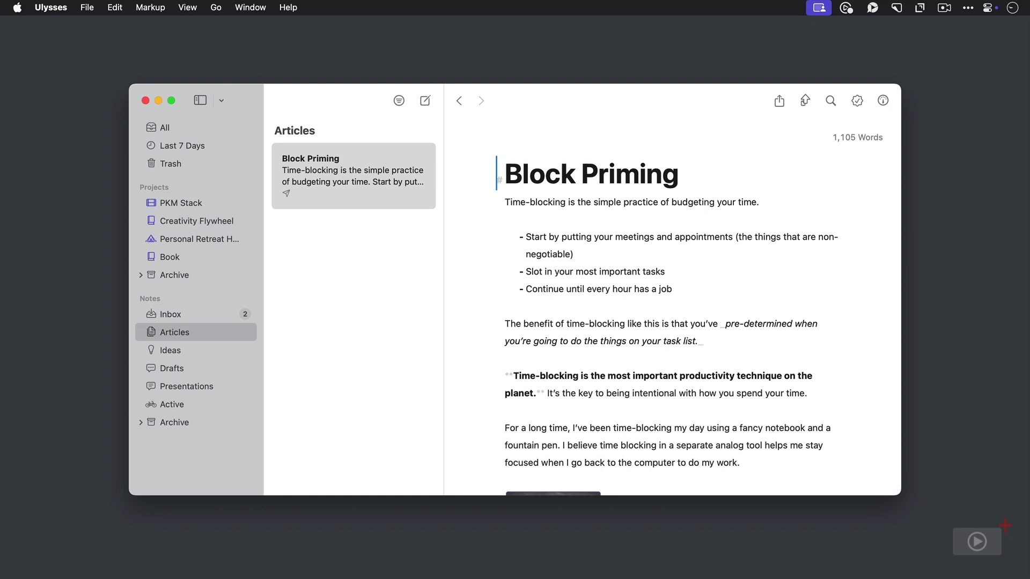
{"action": "key", "text": "super+bracketleft"}
{"action": "key", "text": "super+bracketleft"}
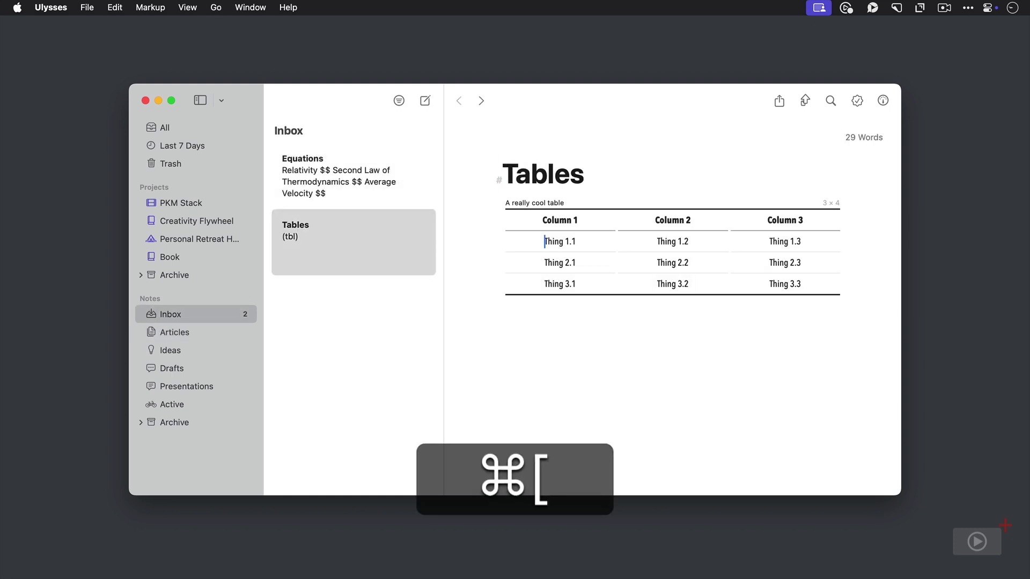
{"action": "key", "text": "super+bracketright"}
{"action": "key", "text": "super+bracketright"}
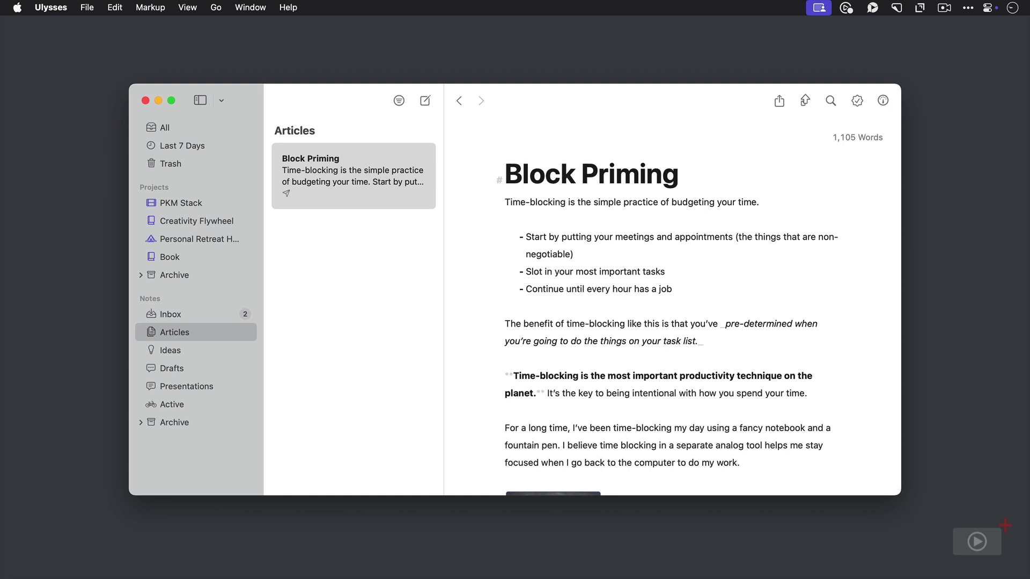
Step: On a new line after 'task list.', insert a 'Morgen' link to the 'Morgen x Obsidian' heading and follow it
{"action": "left_click", "coordinate": [716, 341]}
{"action": "key", "text": "Return"}
{"action": "key", "text": "Return"}
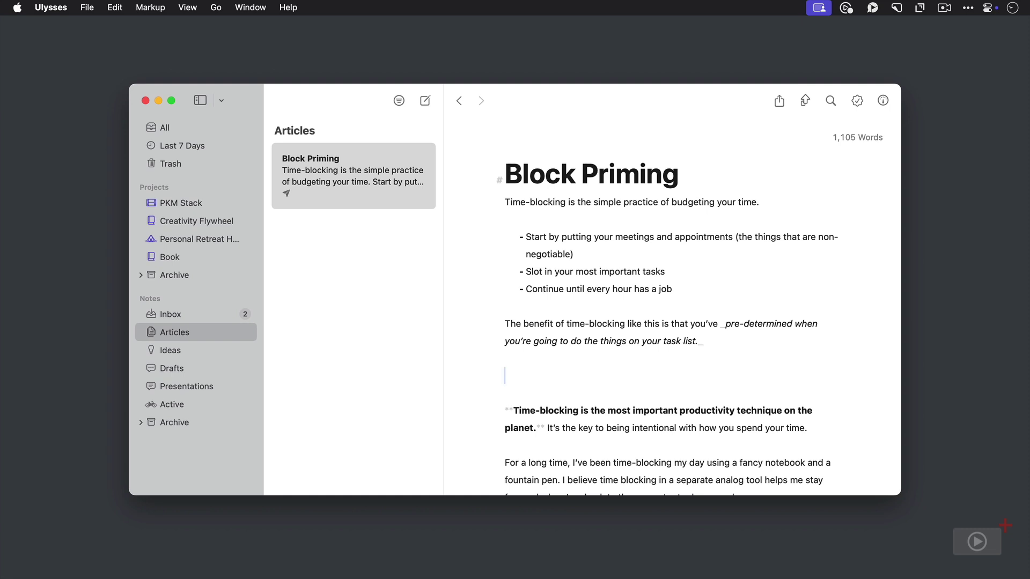
{"action": "type", "text": "[Morgen]"}
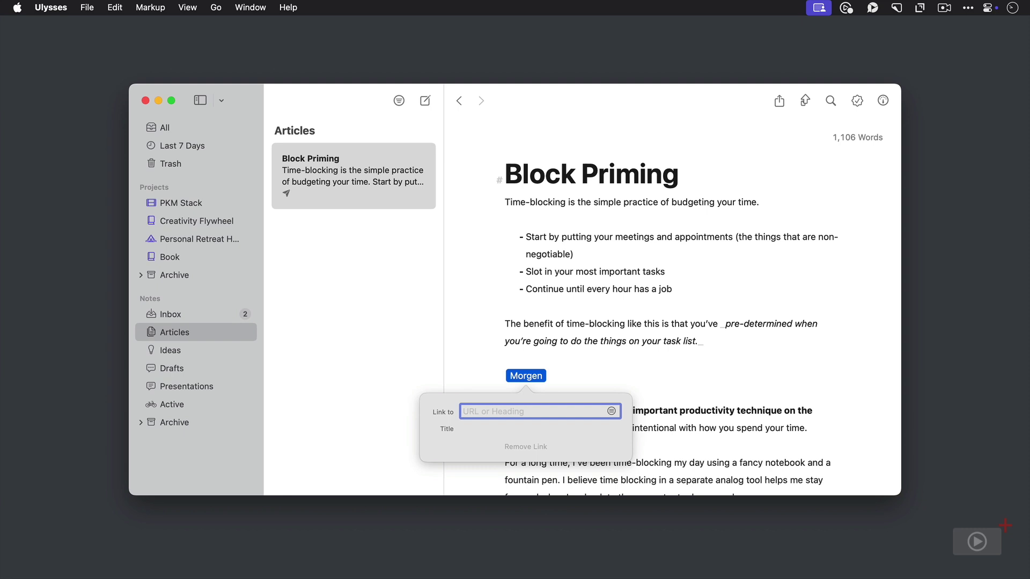
{"action": "type", "text": "Morgen"}
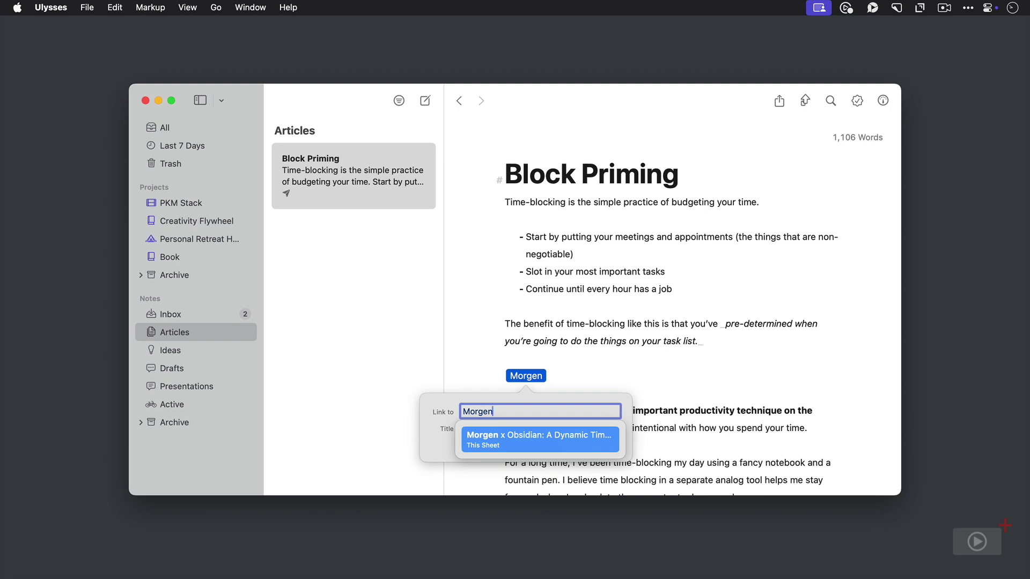
{"action": "key", "text": "Return"}
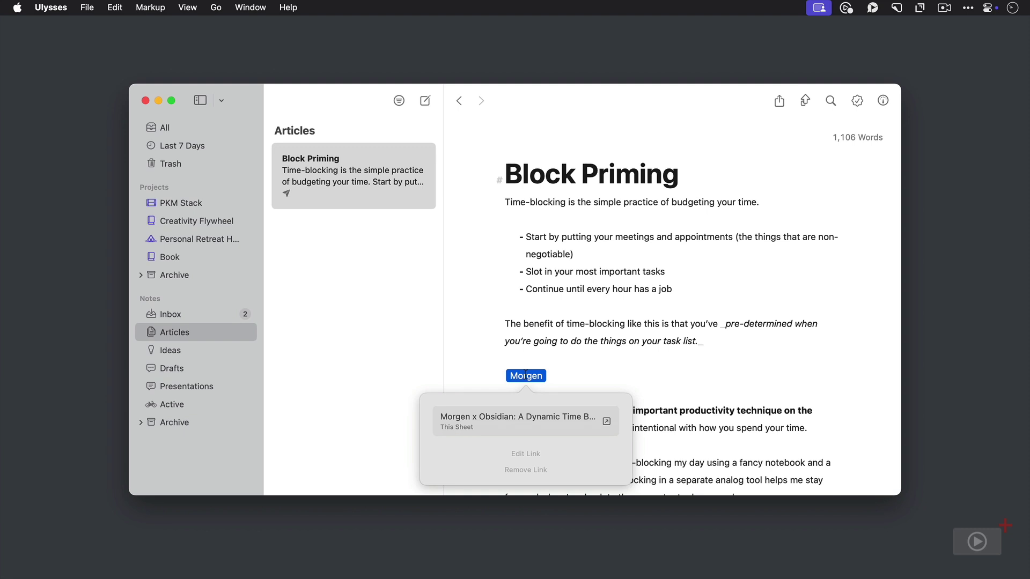
{"action": "left_click", "coordinate": [490, 417]}
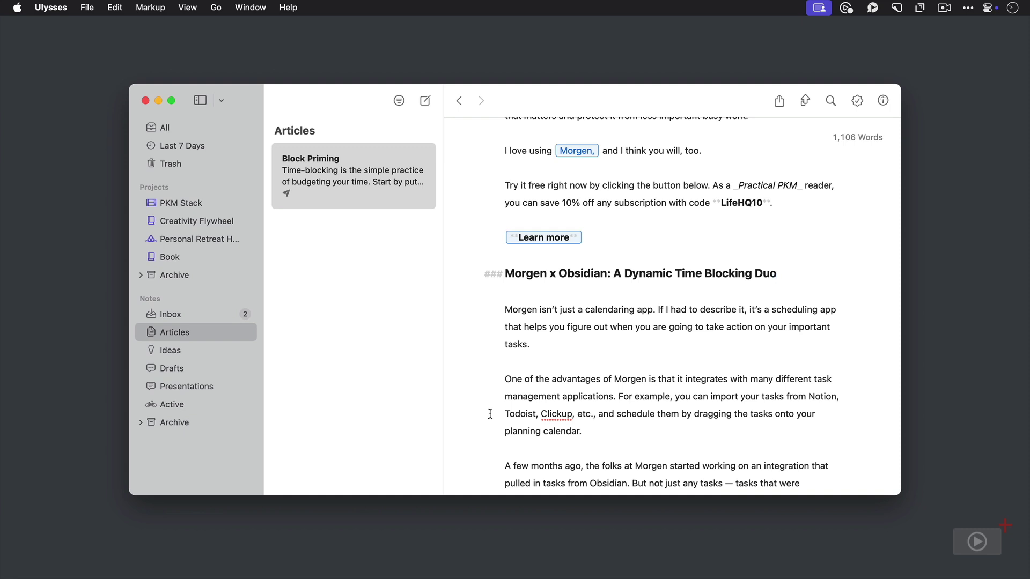
Step: Create a new Inbox sheet titled 'Links' with an 'Equations' link to the Equations sheet
{"action": "left_click", "coordinate": [197, 317]}
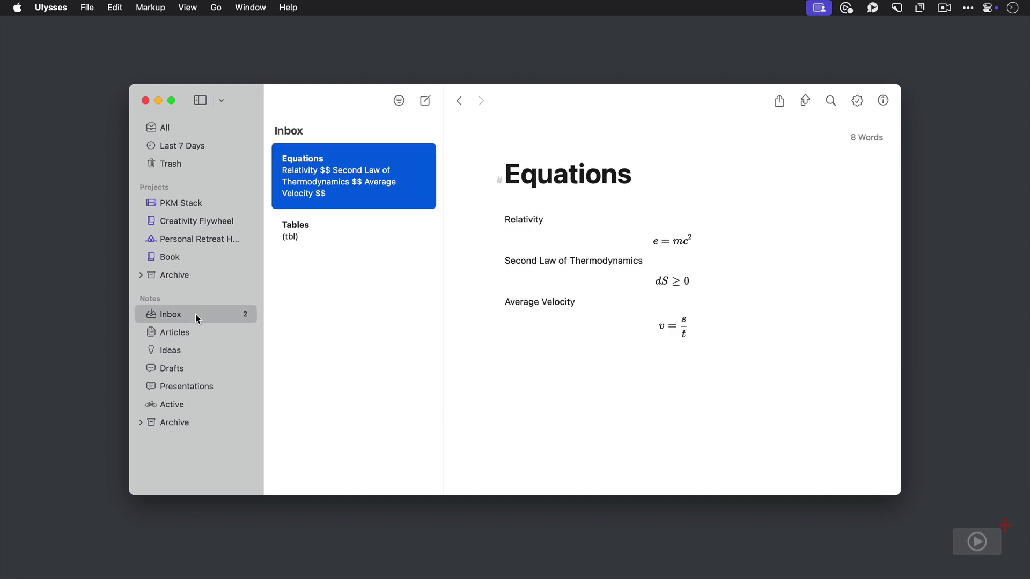
{"action": "key", "text": "super+n"}
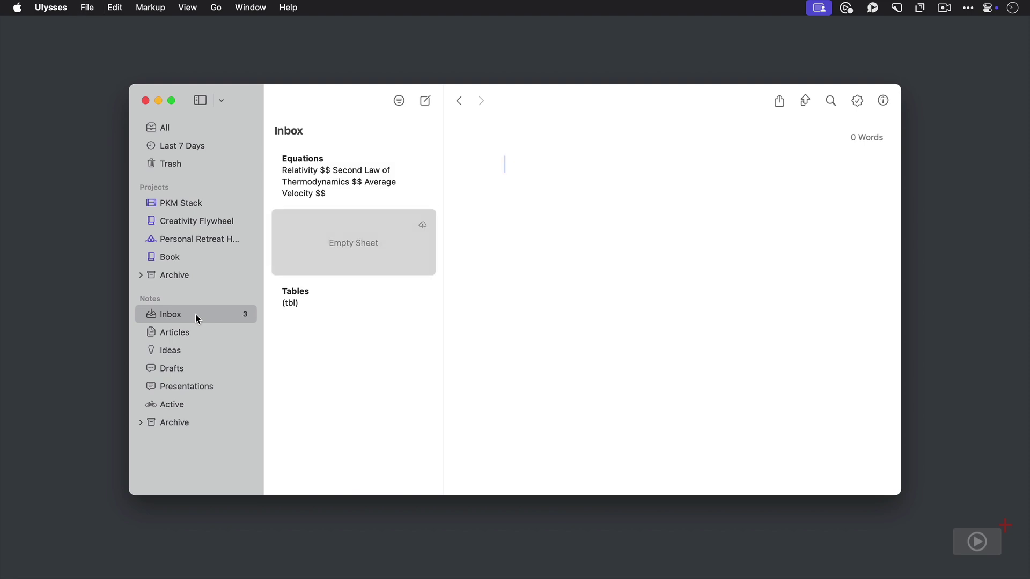
{"action": "type", "text": "Links"}
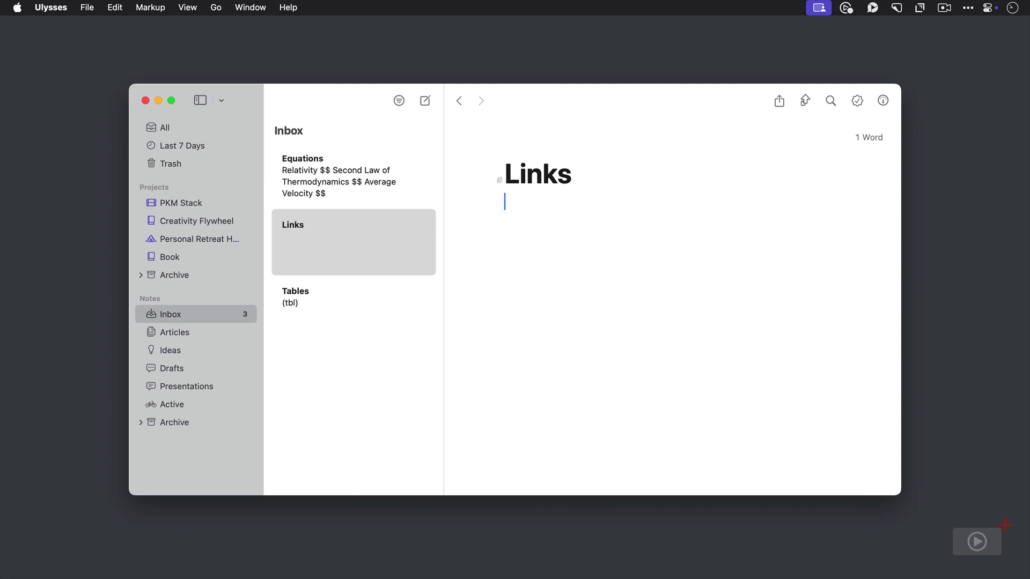
{"action": "key", "text": "super+k"}
{"action": "type", "text": "Equat"}
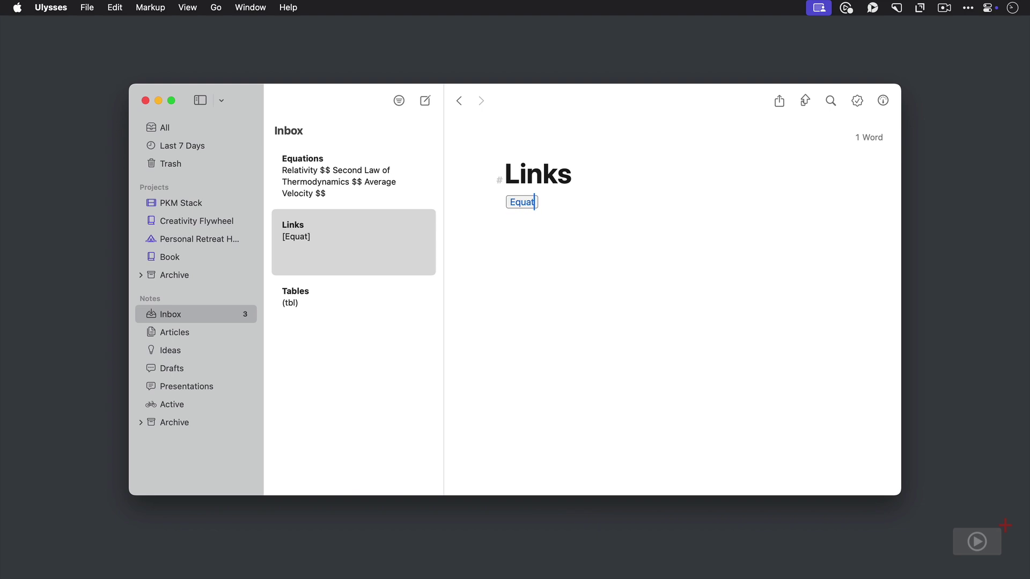
{"action": "type", "text": "ions"}
{"action": "key", "text": "Return"}
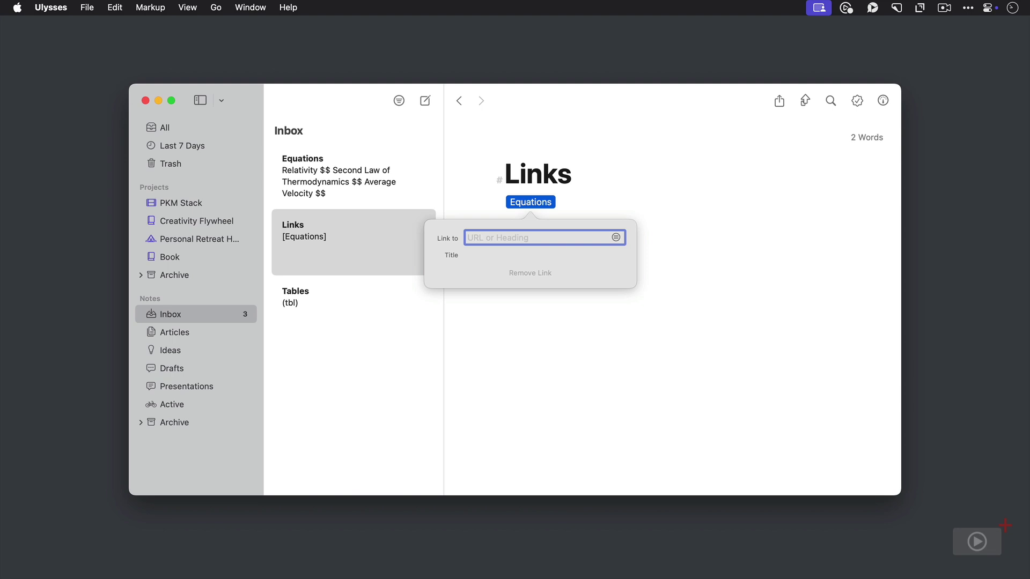
{"action": "type", "text": "Equations"}
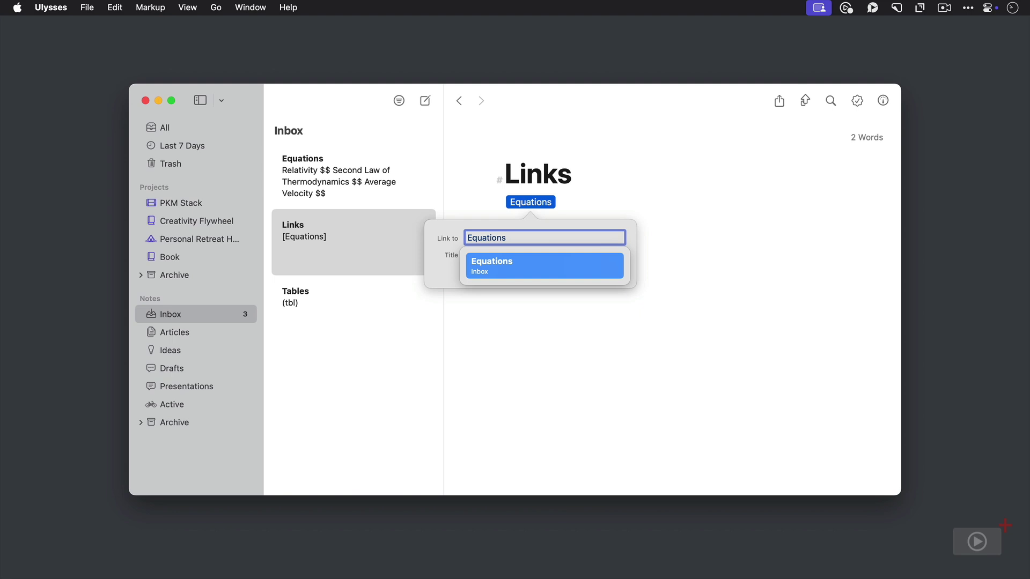
{"action": "key", "text": "Return"}
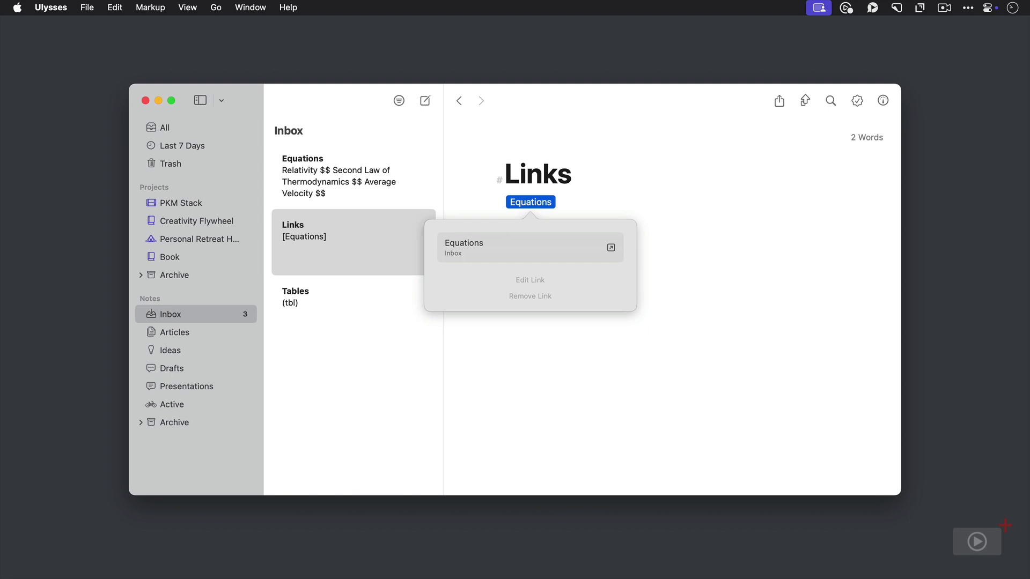
{"action": "left_click", "coordinate": [722, 247]}
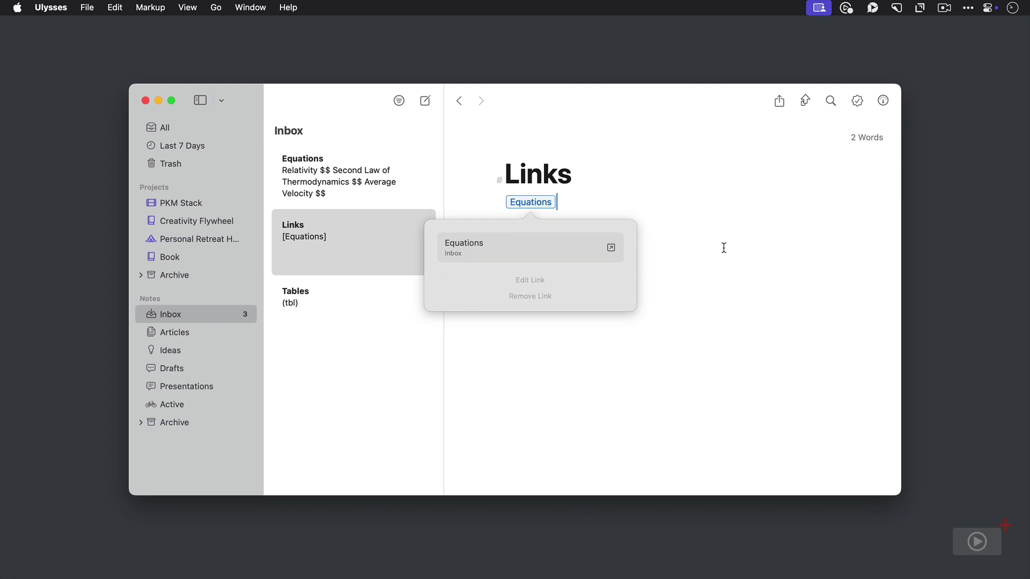
Step: Below it, add a 'Tables' link pointing to the Tables sheet in the Inbox
{"action": "key", "text": "Return"}
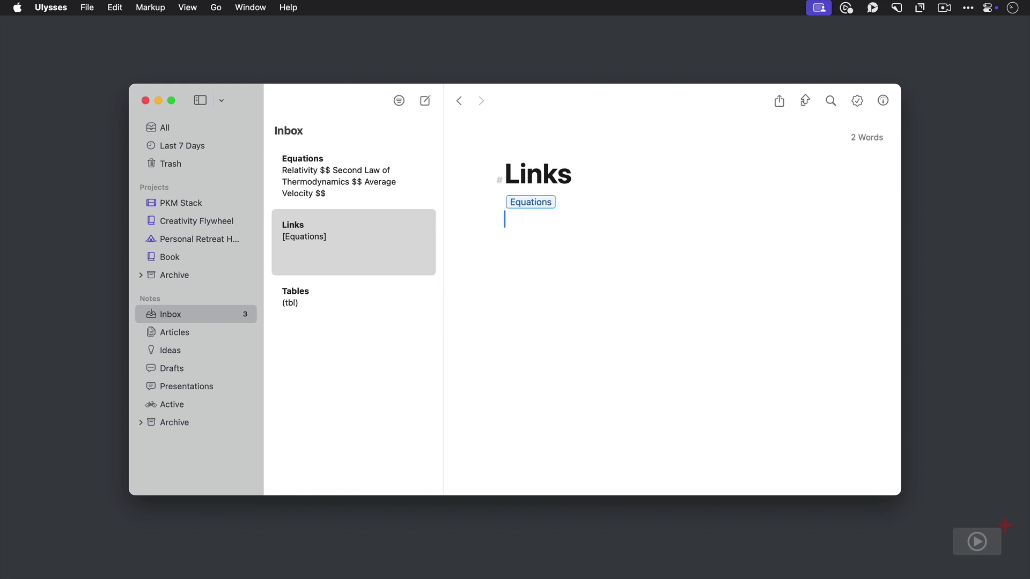
{"action": "type", "text": "["}
{"action": "type", "text": "Tables"}
{"action": "key", "text": "Return"}
{"action": "type", "text": "Tables"}
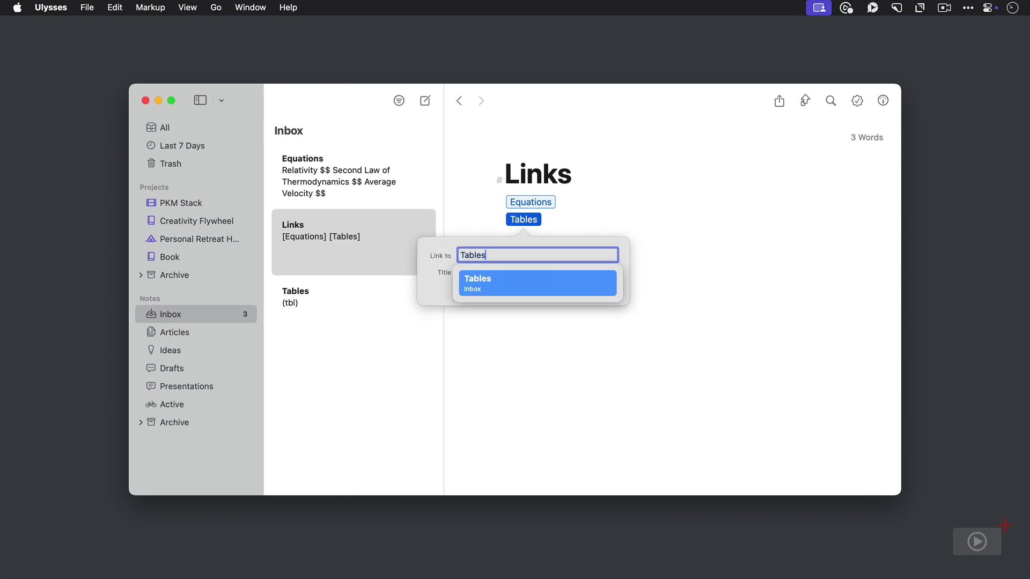
{"action": "key", "text": "Return"}
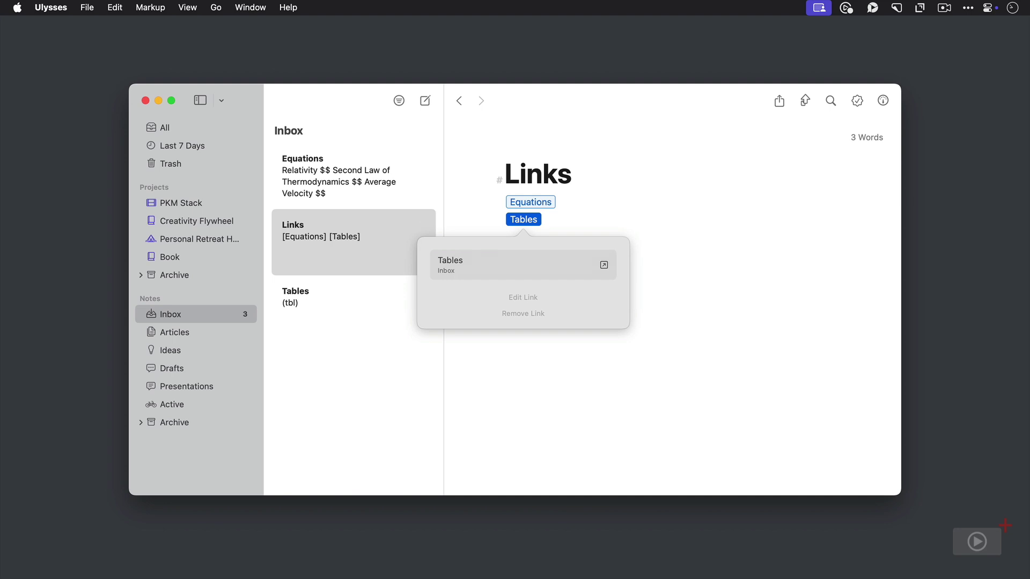
Step: Open the Links sheet's Dashboard and follow its Tables link to the Tables sheet
{"action": "left_click", "coordinate": [729, 248]}
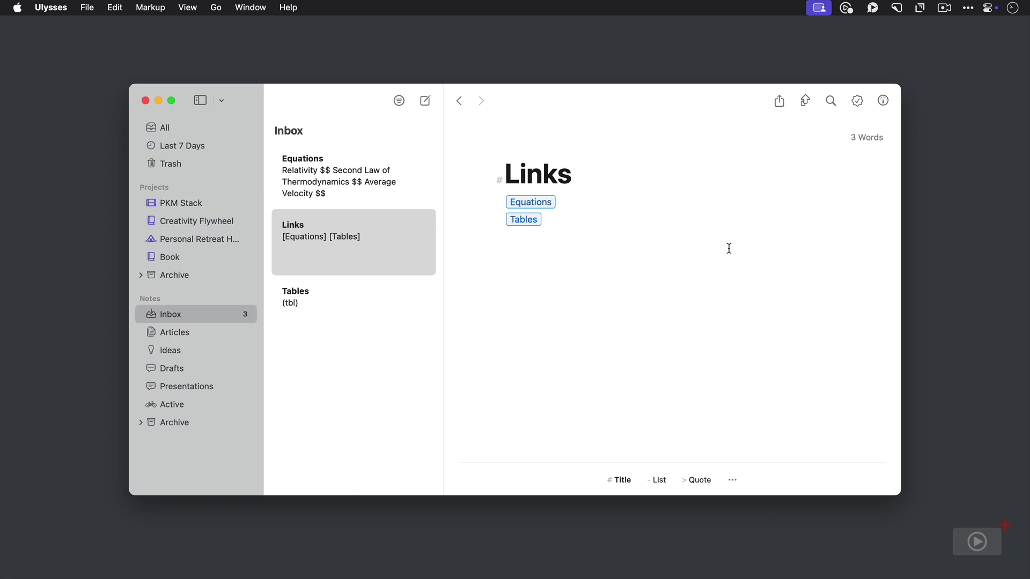
{"action": "left_click", "coordinate": [880, 101]}
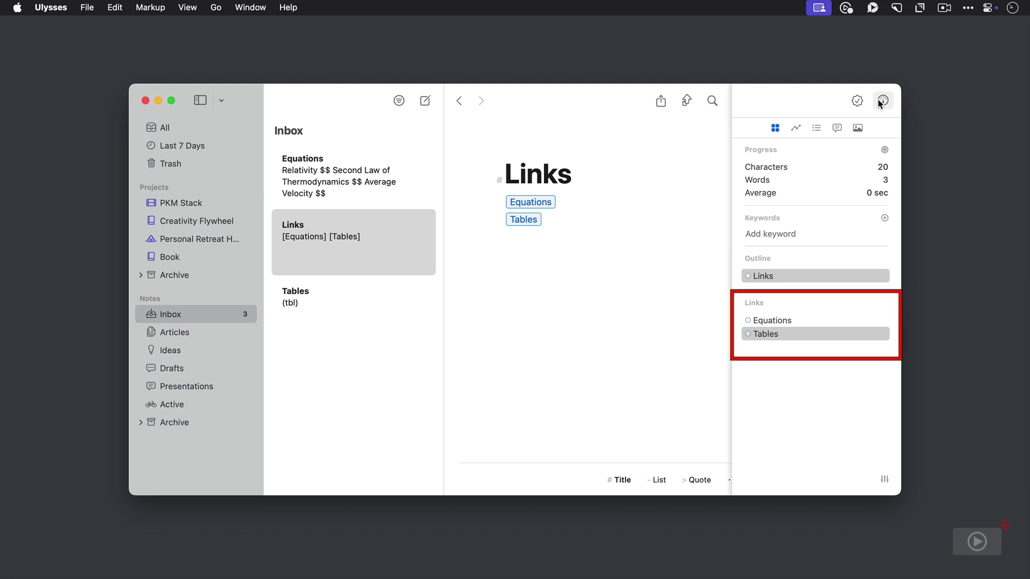
{"action": "left_click", "coordinate": [766, 334]}
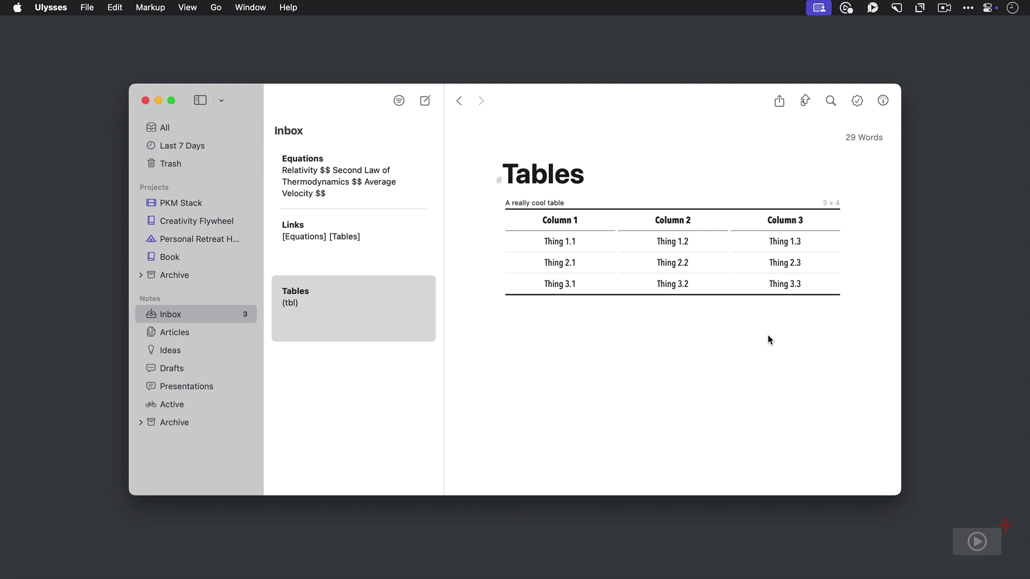
Step: Open The PKM Stack sheet, select its first paragraph, and show Writing Tools for it
{"action": "left_click", "coordinate": [187, 206]}
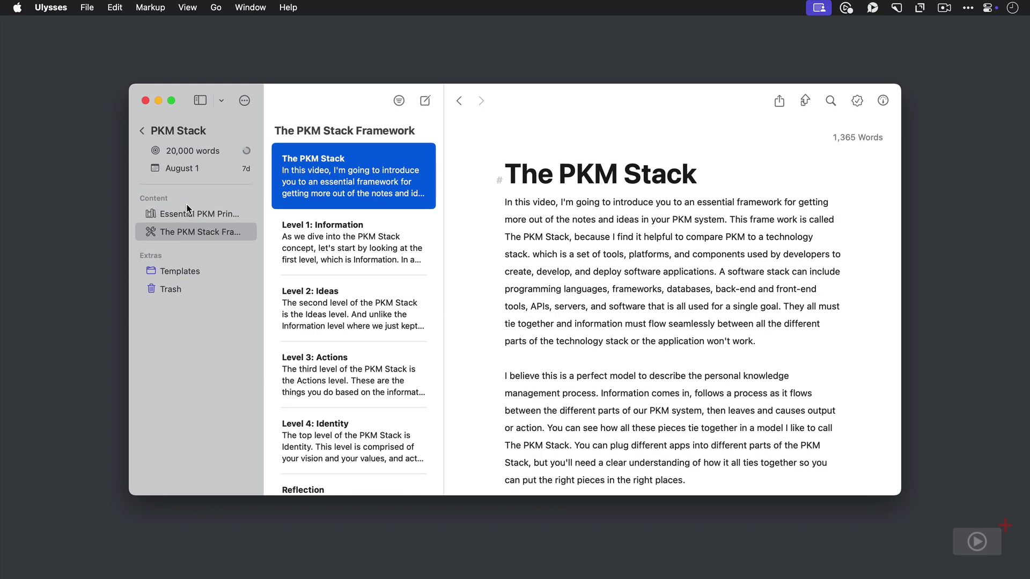
{"action": "left_click", "coordinate": [762, 341]}
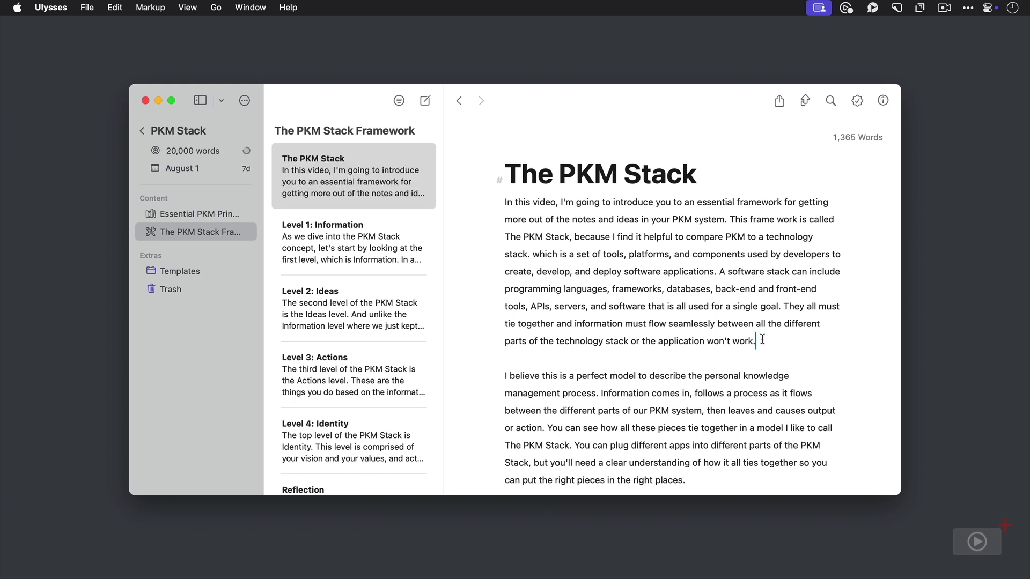
{"action": "mouse_move", "coordinate": [763, 340]}
{"action": "left_mouse_down"}
{"action": "mouse_move", "coordinate": [682, 323]}
{"action": "mouse_move", "coordinate": [717, 219]}
{"action": "mouse_move", "coordinate": [504, 203]}
{"action": "left_mouse_up"}
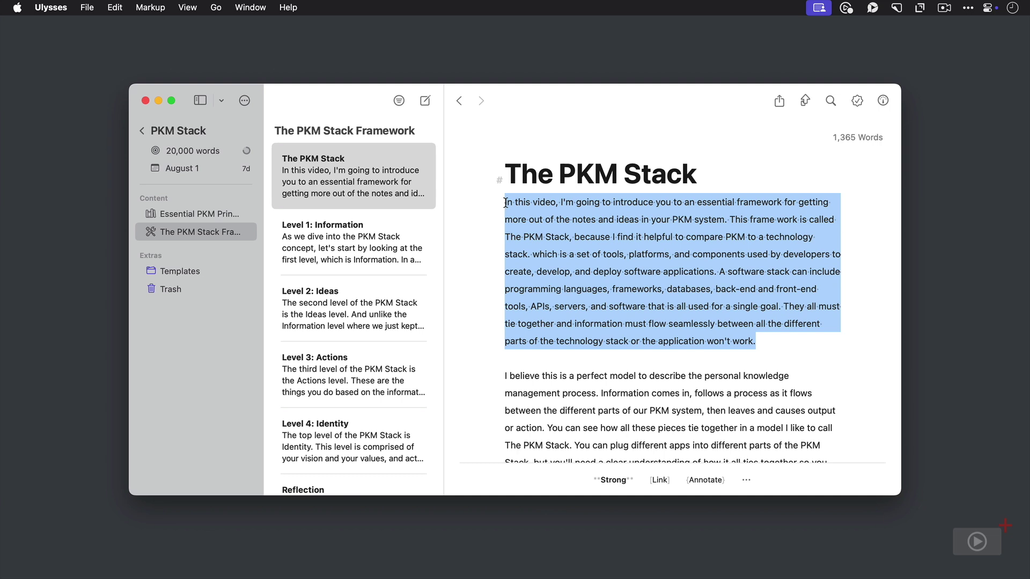
{"action": "right_click", "coordinate": [506, 205]}
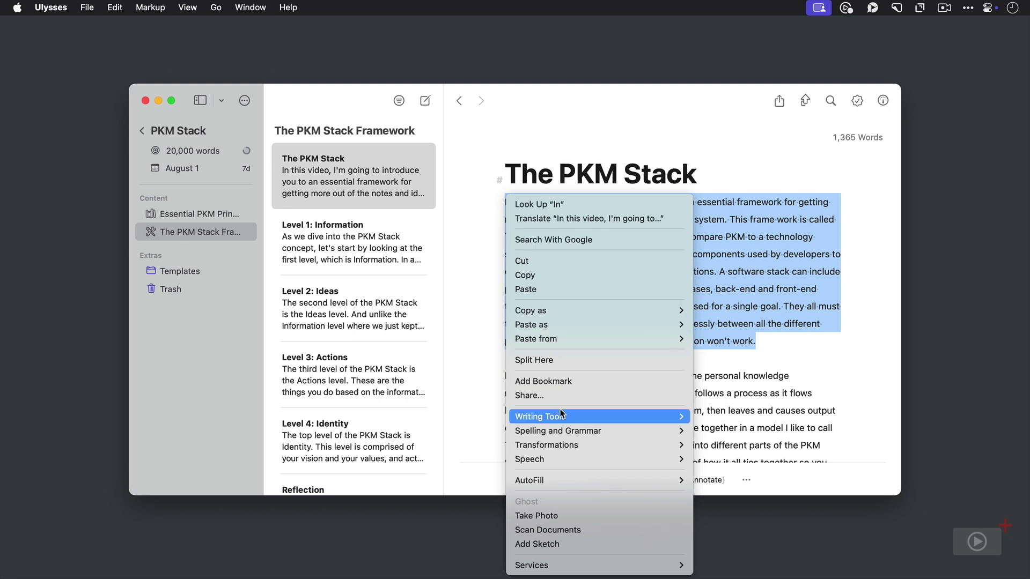
{"action": "mouse_move", "coordinate": [560, 416]}
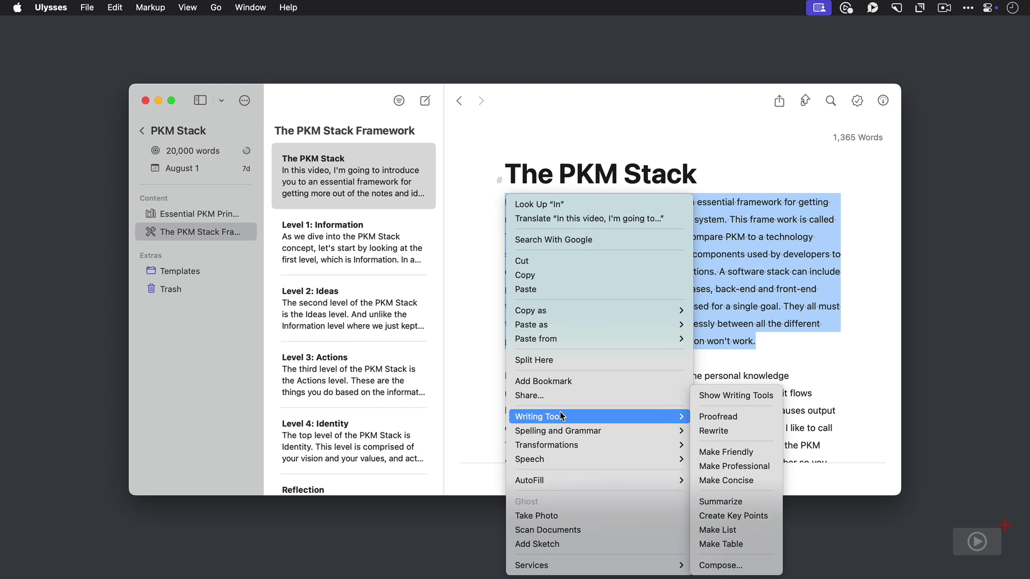
{"action": "left_click", "coordinate": [735, 396]}
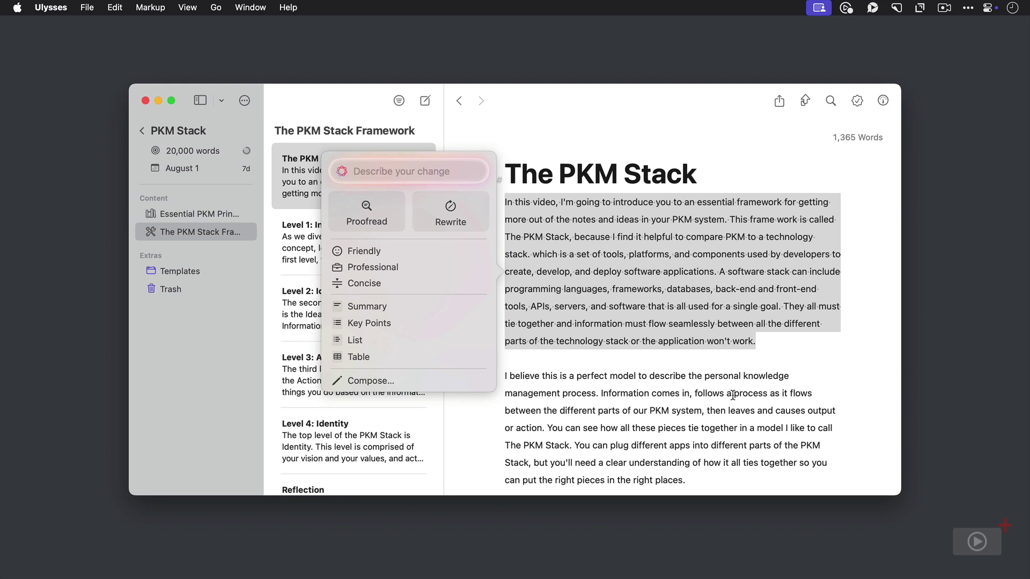
Step: Proofread the selected opening paragraph and replace it with the corrected version
{"action": "left_click", "coordinate": [373, 217]}
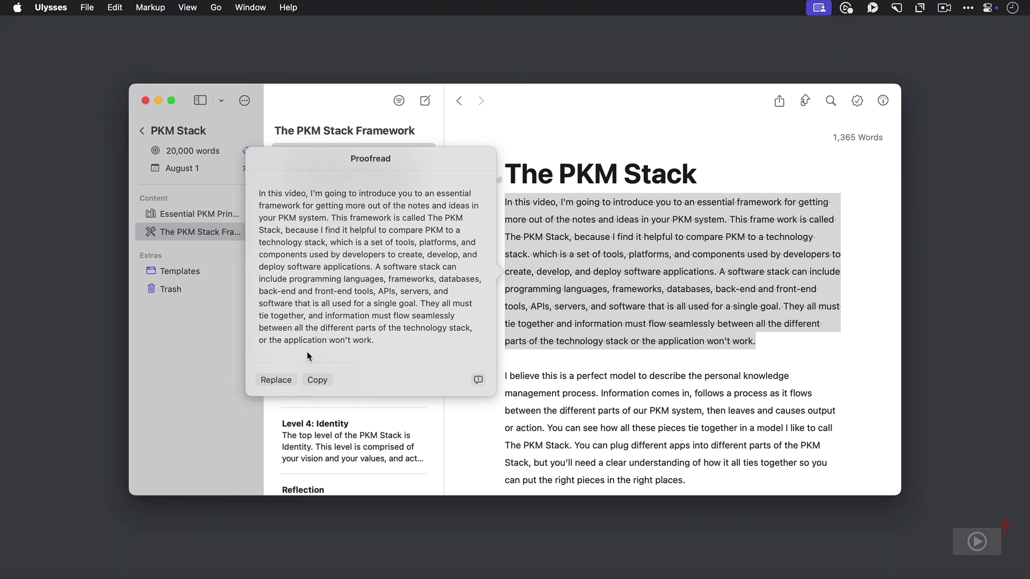
{"action": "left_click", "coordinate": [275, 380]}
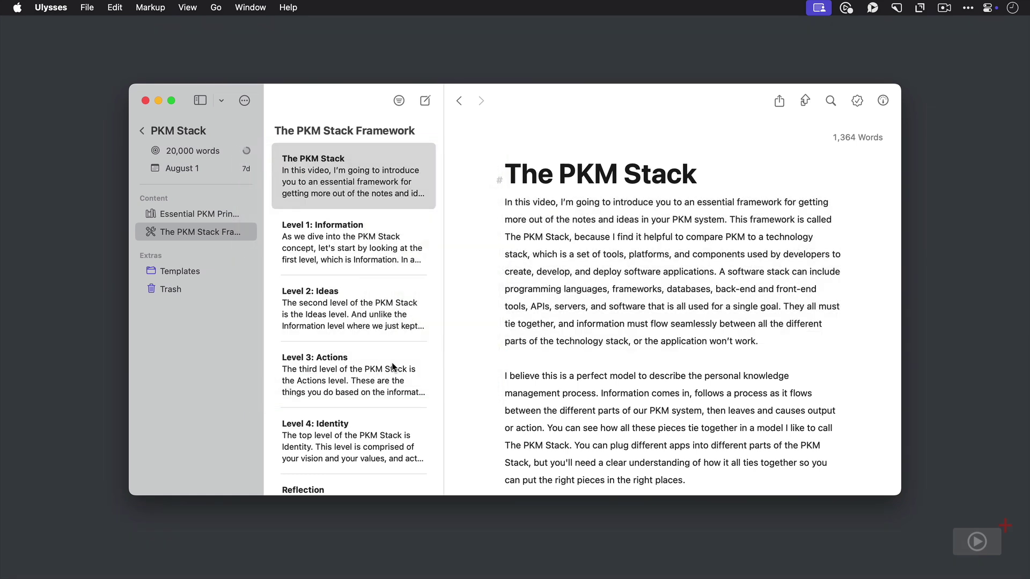
Step: Start a Writing Tools Compose on the blank line after the first paragraph
{"action": "left_click", "coordinate": [504, 359]}
{"action": "right_click", "coordinate": [504, 359]}
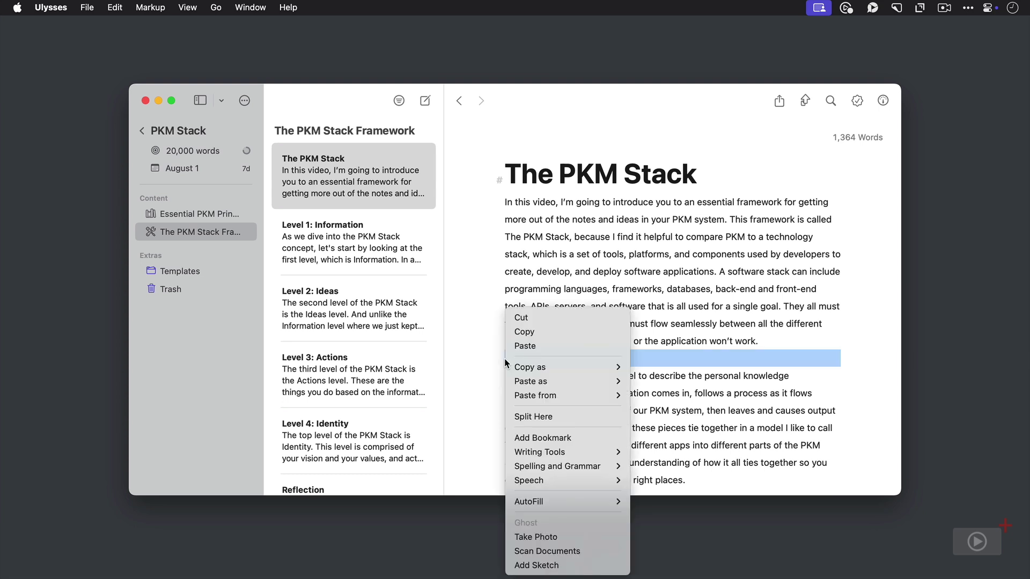
{"action": "mouse_move", "coordinate": [584, 452]}
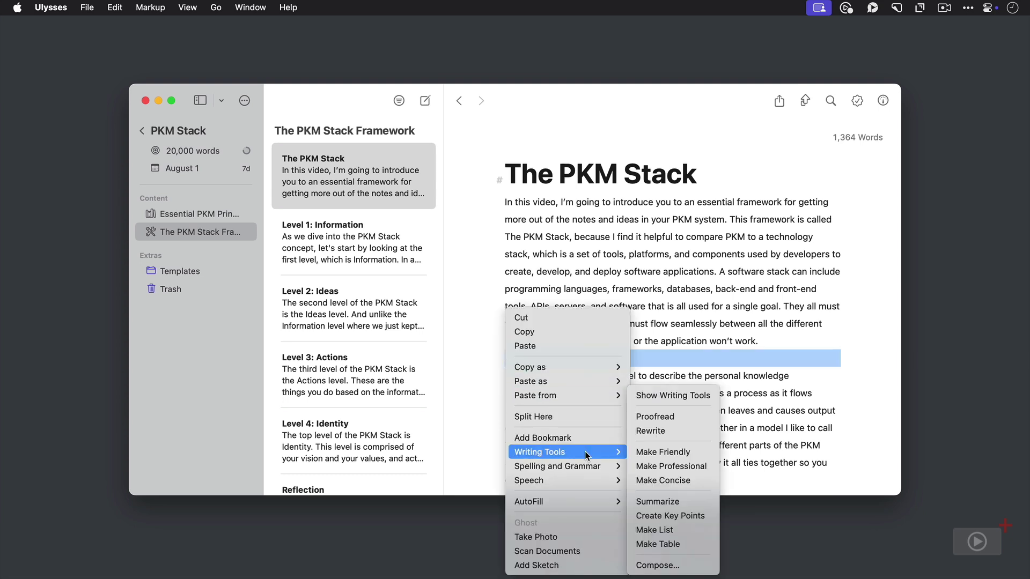
{"action": "left_click", "coordinate": [655, 565]}
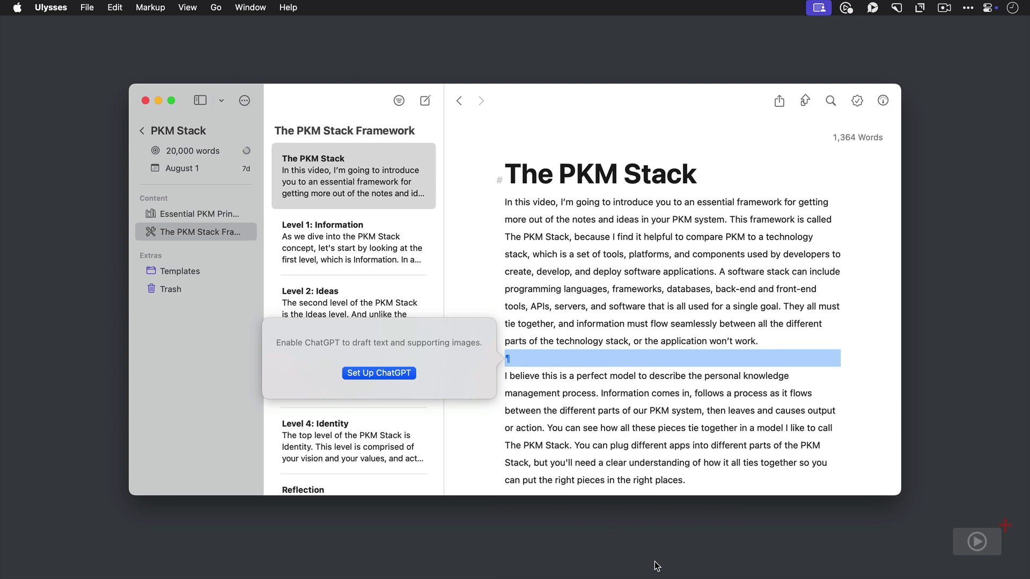
Step: Set up and enable ChatGPT for composing text
{"action": "left_click", "coordinate": [391, 374]}
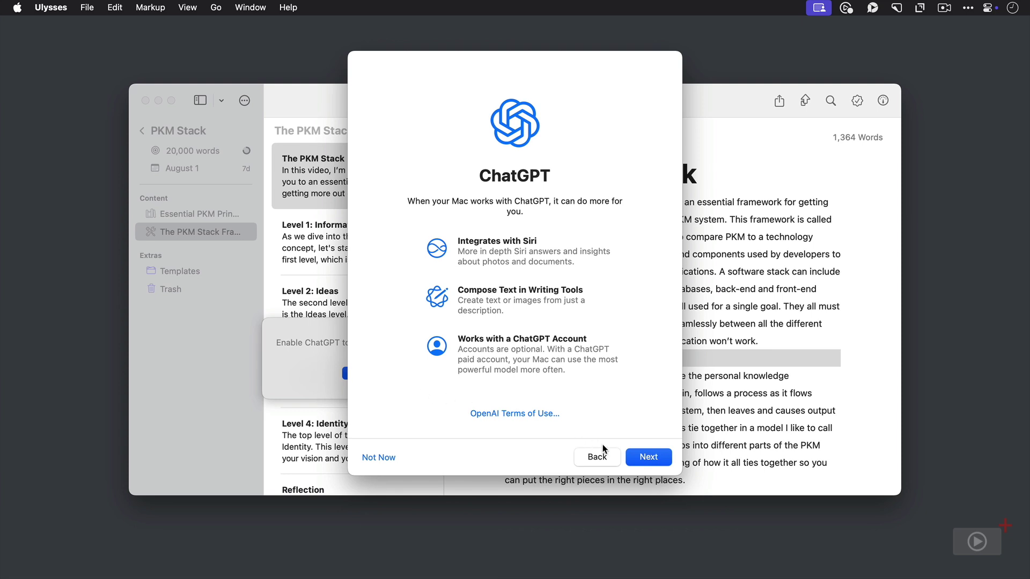
{"action": "left_click", "coordinate": [645, 457]}
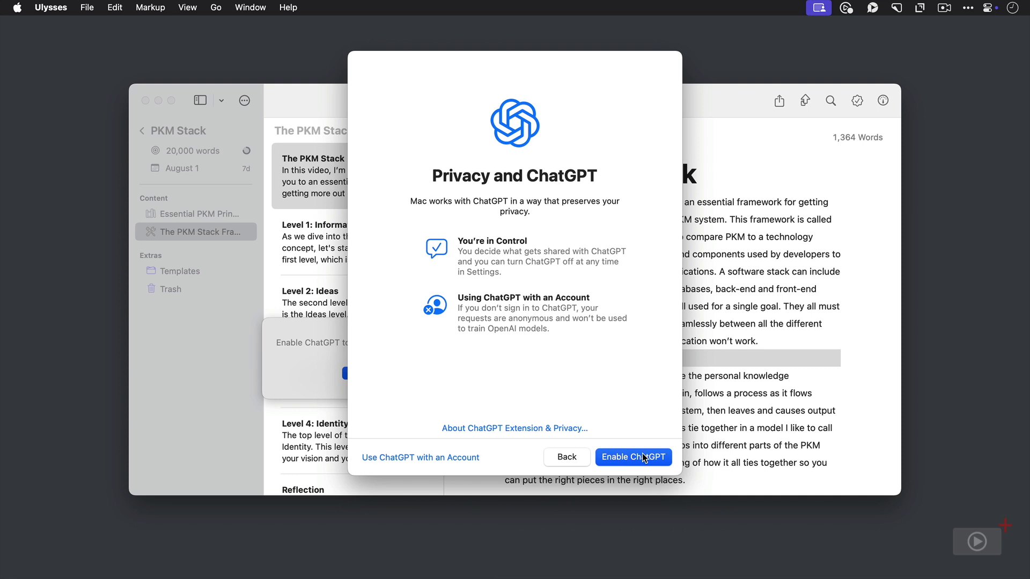
{"action": "left_click", "coordinate": [634, 457]}
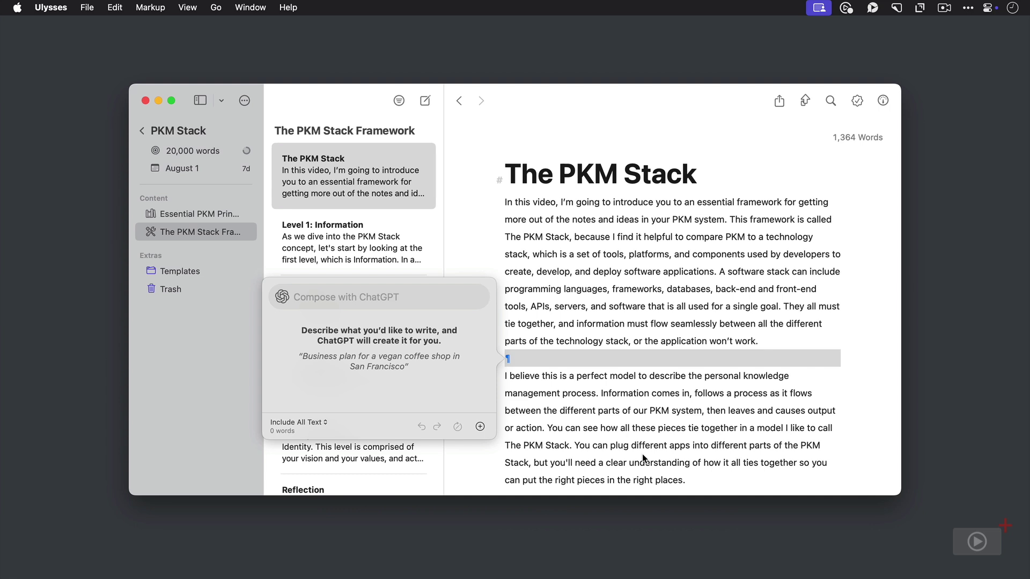
Step: Submit the ChatGPT prompt 'Write a paragraph about historical software stacks and why they're important.'
{"action": "type", "text": "Write"}
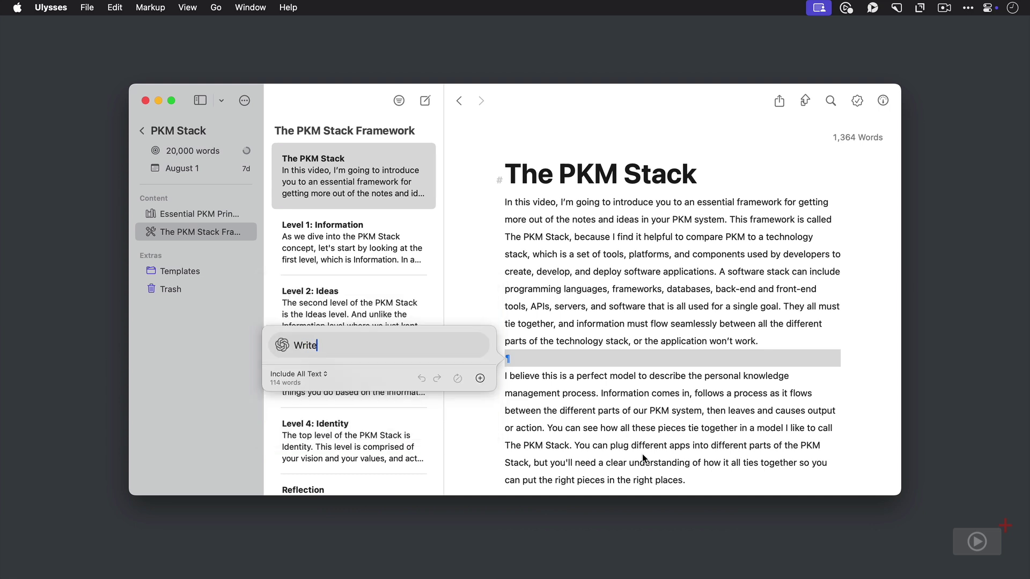
{"action": "type", "text": " a paragraph about hist"}
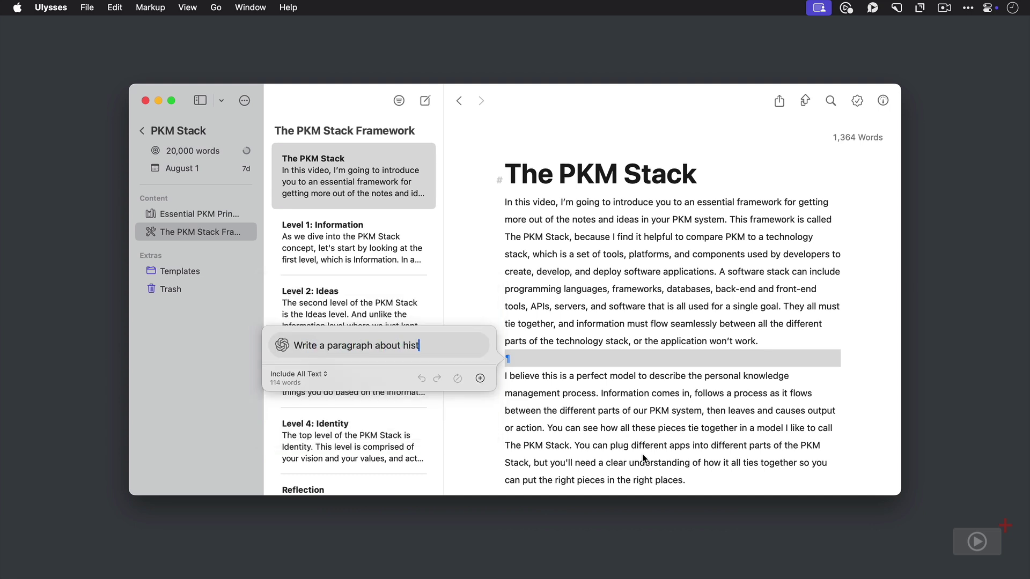
{"action": "type", "text": "orical software stacks and why they're important."}
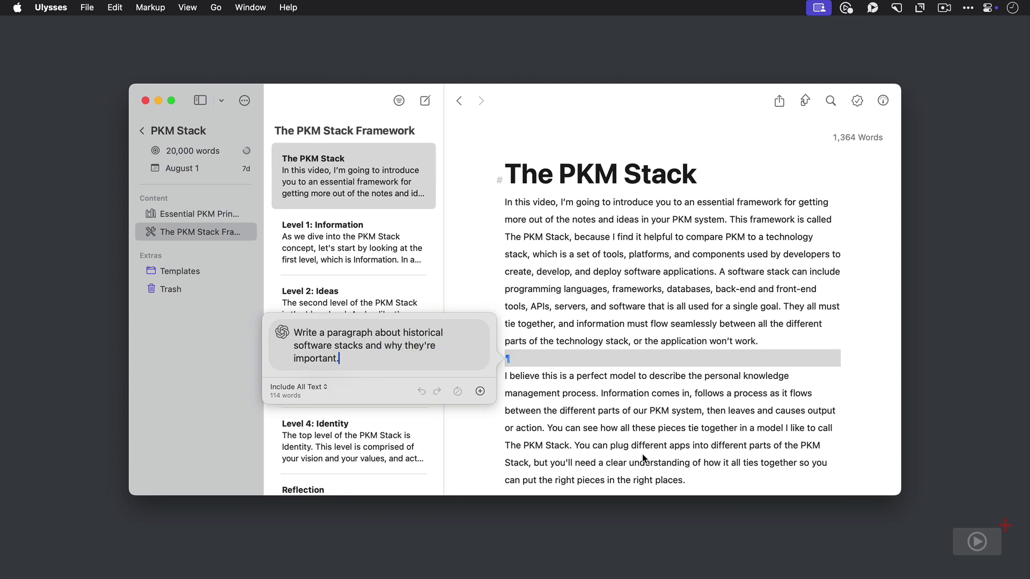
{"action": "key", "text": "Return"}
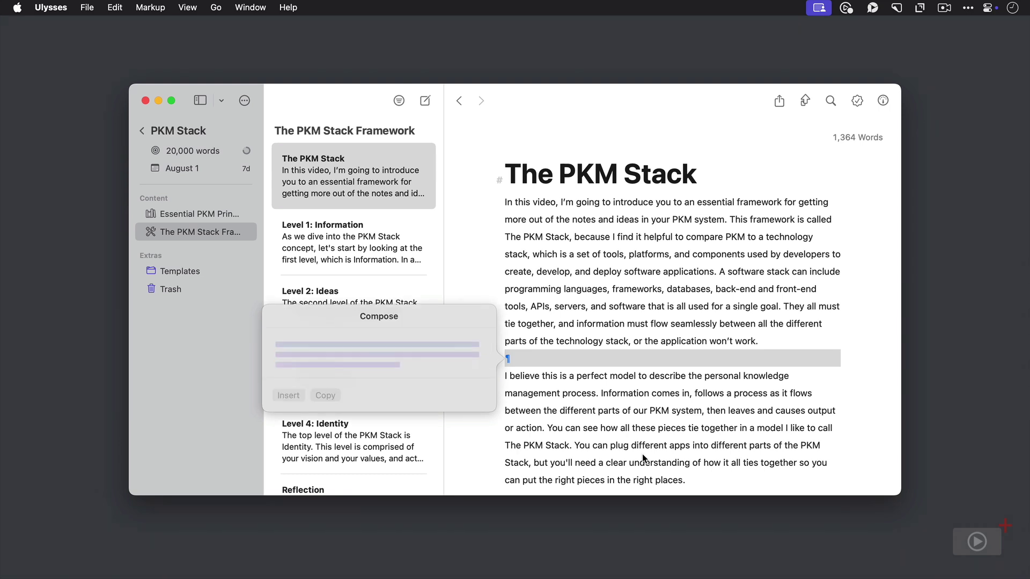